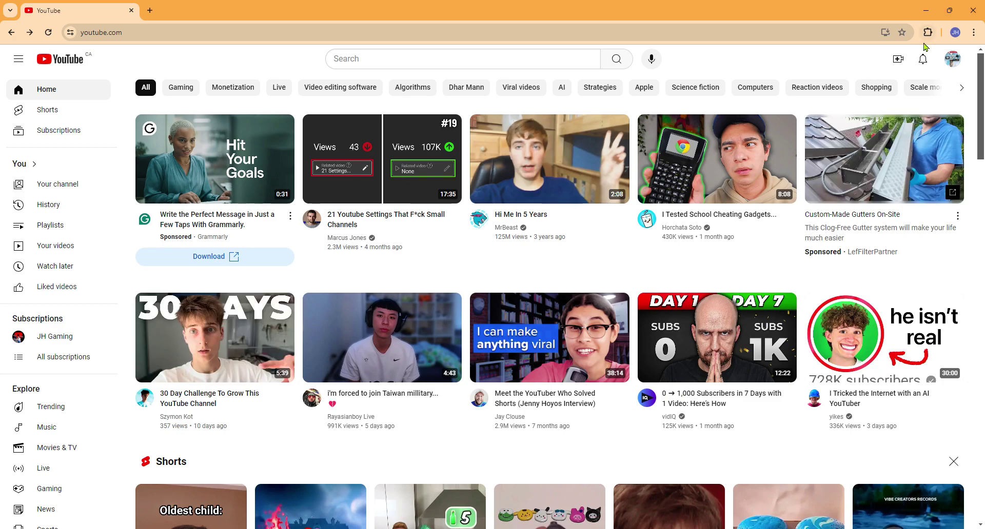
# Step: Open Settings > Channel > Advanced settings and scroll to the audience, ads, clips and account management options
pyautogui.click(959, 56)
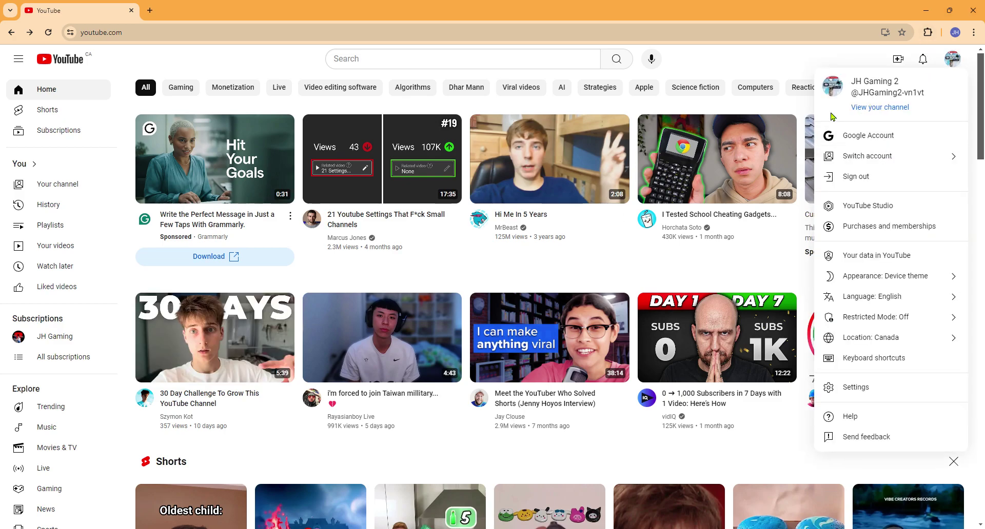
pyautogui.click(873, 108)
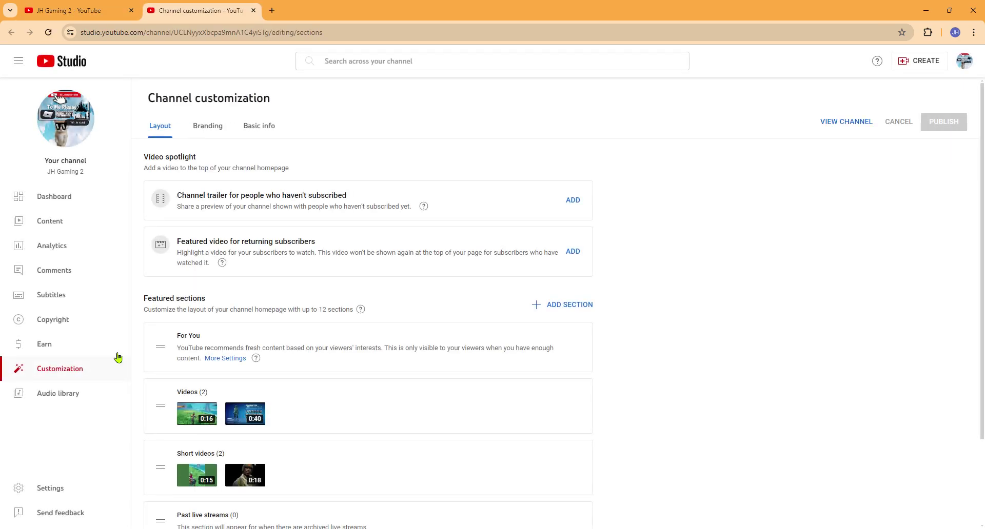
pyautogui.click(64, 495)
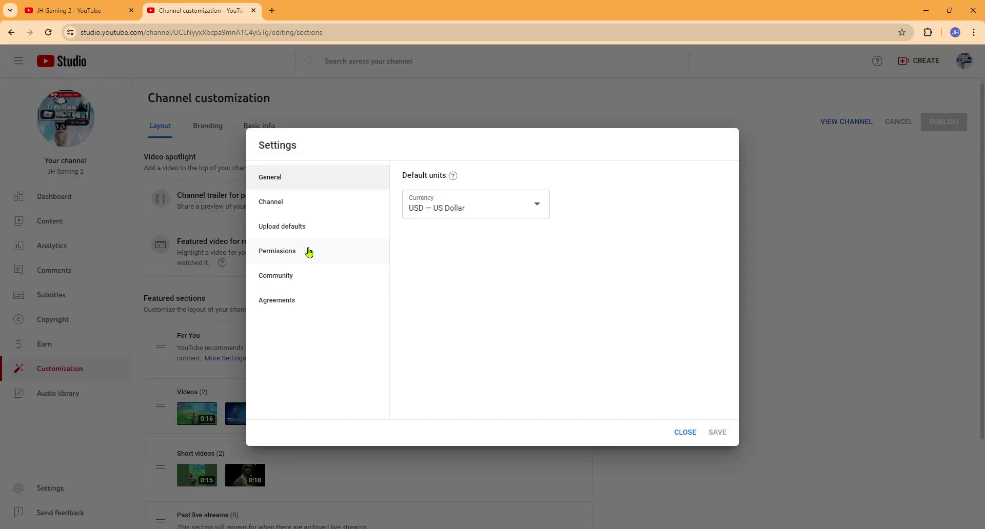
pyautogui.click(325, 205)
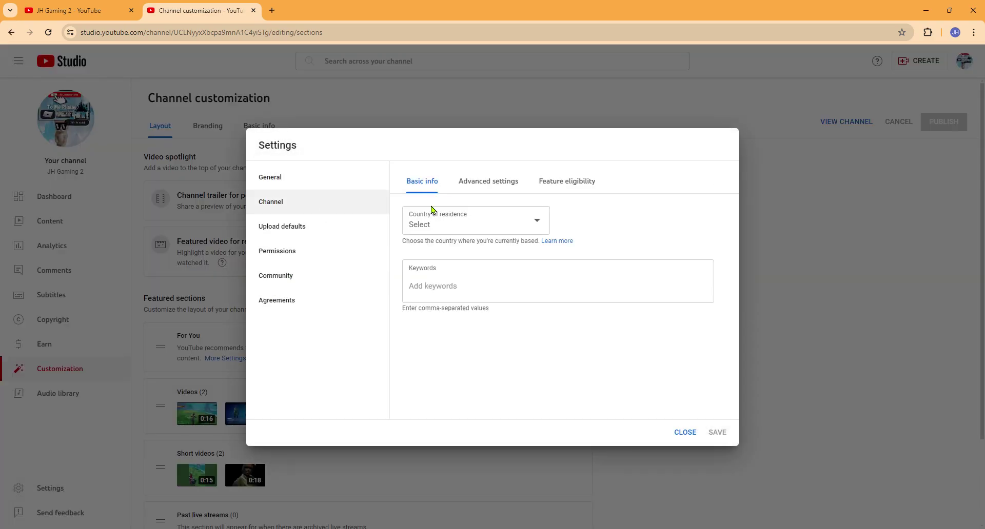
pyautogui.click(494, 183)
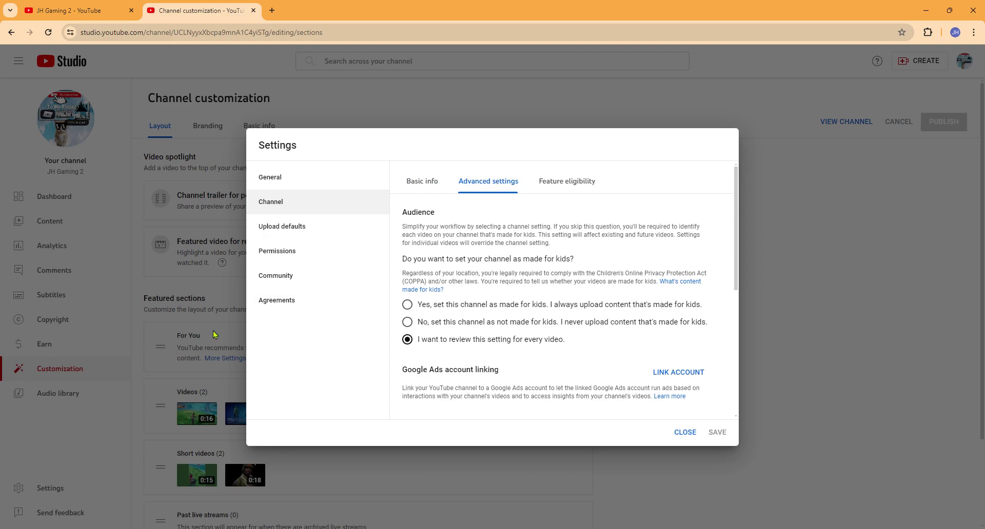
pyautogui.scroll(-5, 440, 384)
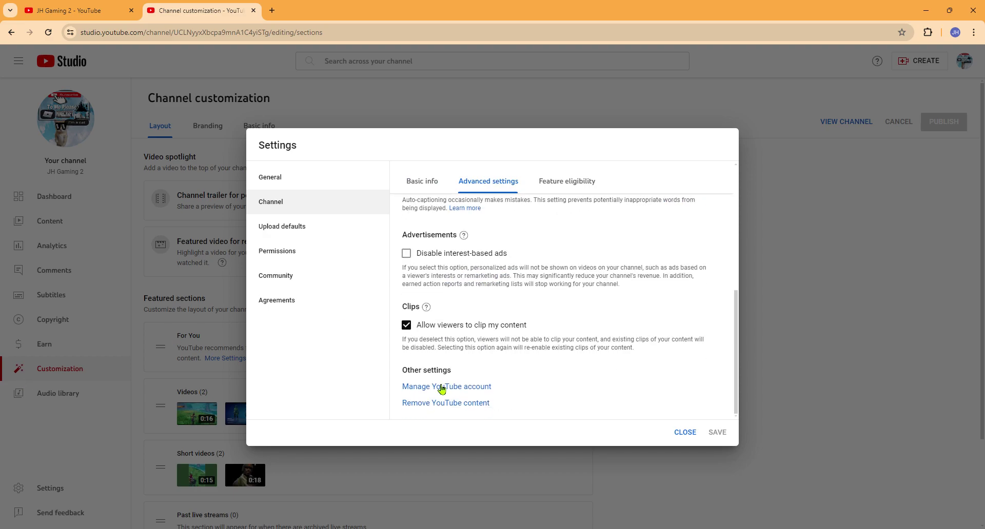
# Step: List the account's channels, JH Gaming and JH Gaming 2, from the YouTube account settings
pyautogui.click(441, 387)
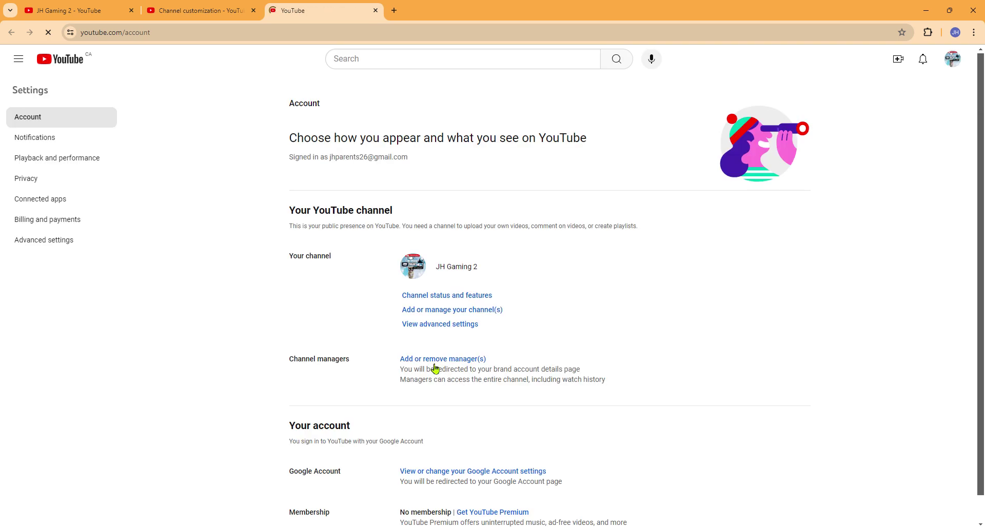
pyautogui.click(463, 311)
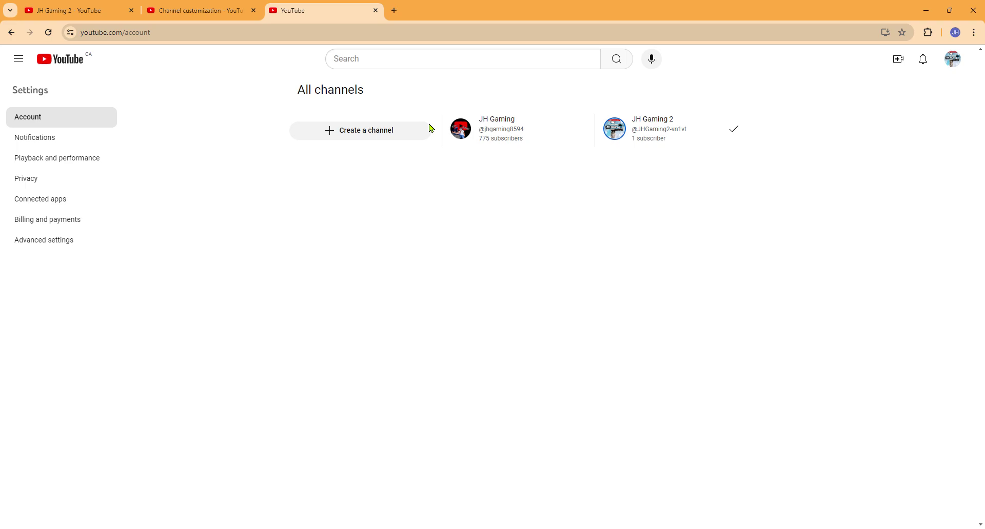
# Step: Create a channel named 'JHGAMING snipes', accepting the new brand account notice
pyautogui.click(328, 132)
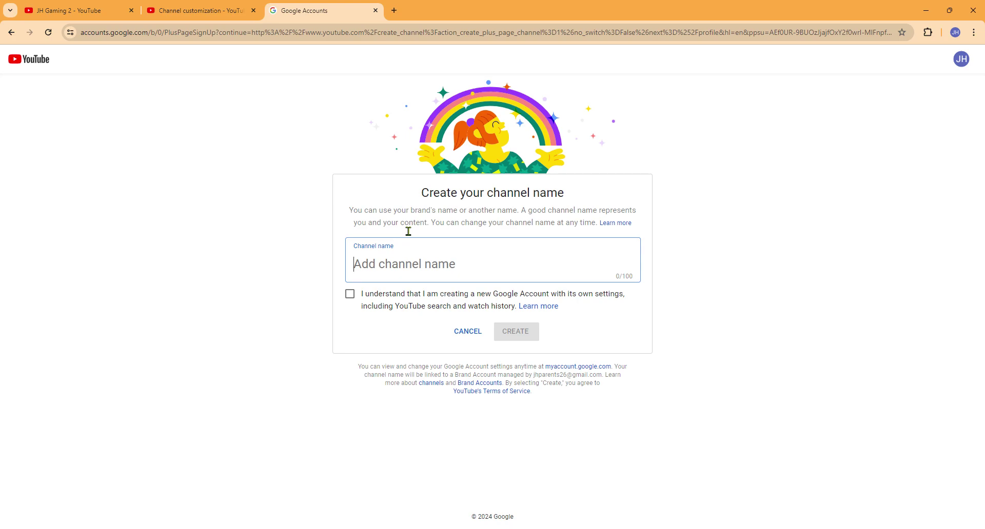
pyautogui.write('J')
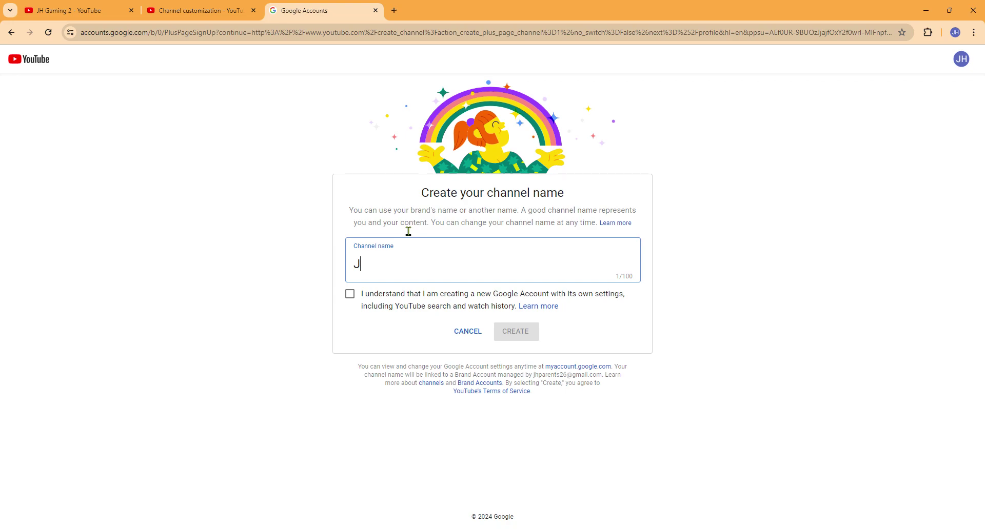
pyautogui.write('HGAMING sni')
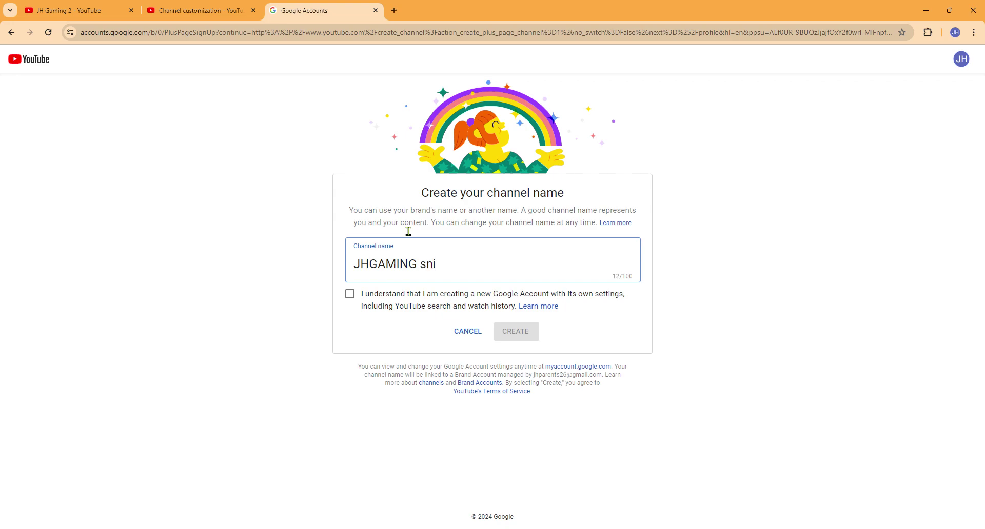
pyautogui.write('pes')
pyautogui.click(350, 294)
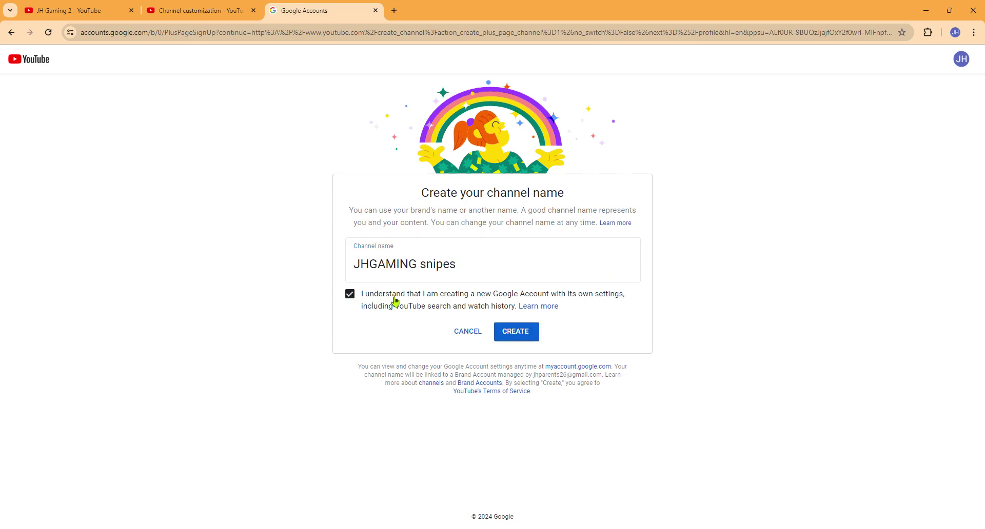
pyautogui.click(515, 332)
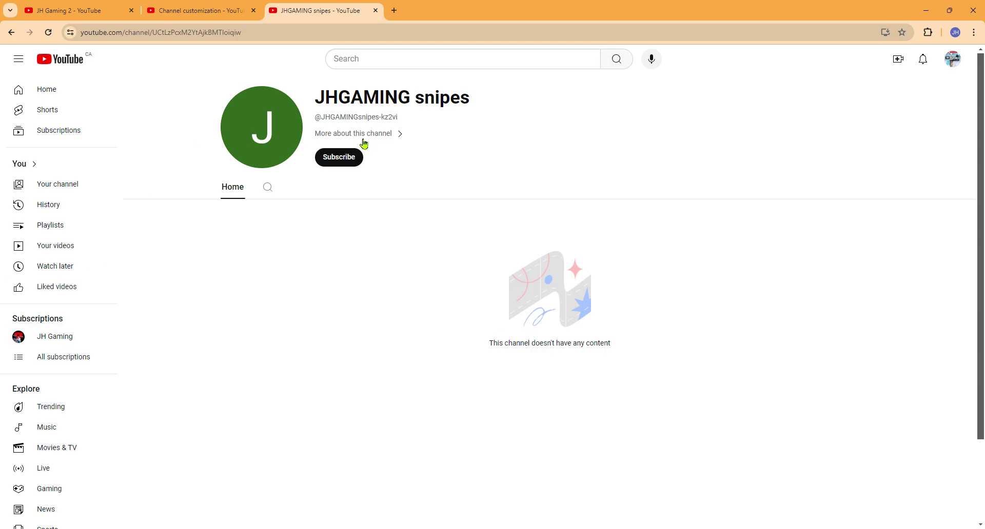
# Step: Switch the signed-in account to the JHGAMING snipes channel and dismiss the Studio welcome
pyautogui.click(953, 59)
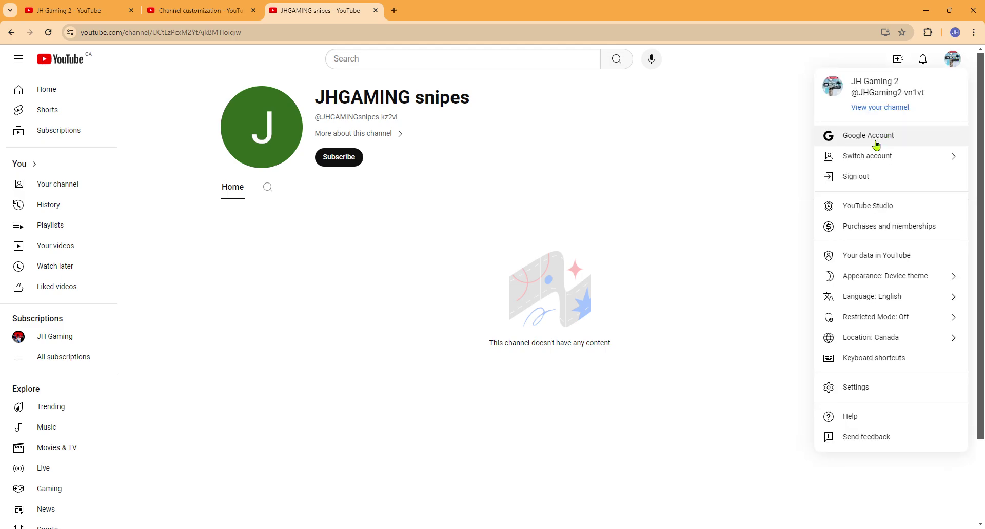
pyautogui.click(874, 155)
pyautogui.click(867, 215)
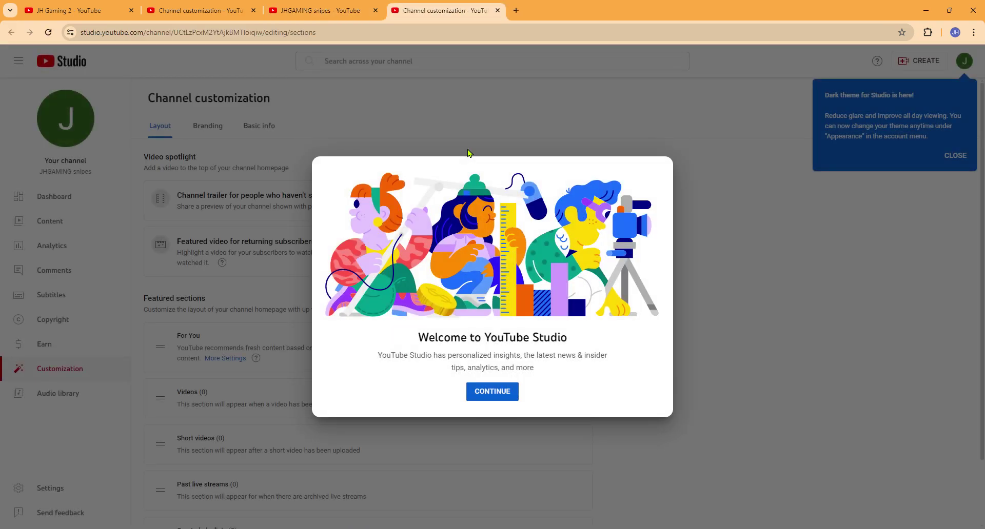
pyautogui.click(519, 400)
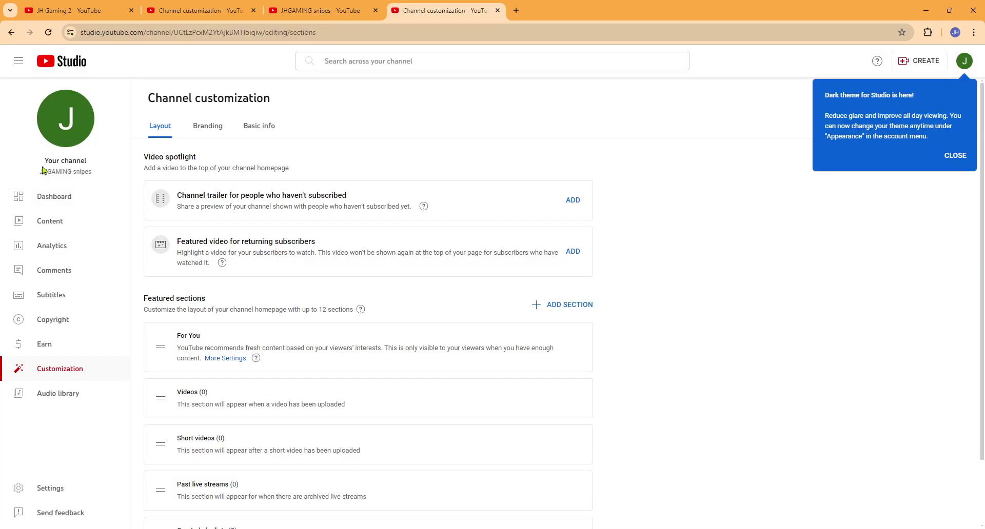
# Step: Open the JHGAMING snipes channel's customization page in YouTube Studio
pyautogui.click(64, 124)
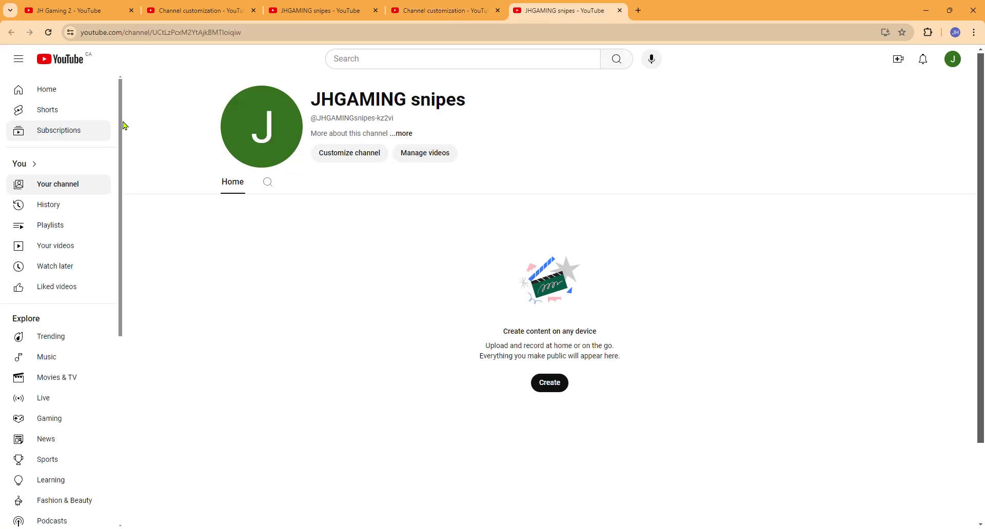
pyautogui.click(346, 166)
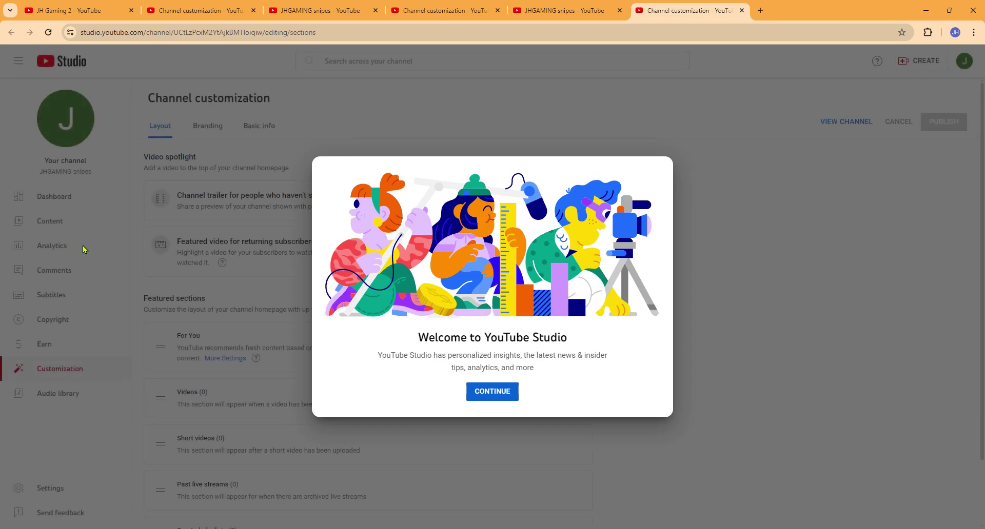
pyautogui.click(492, 396)
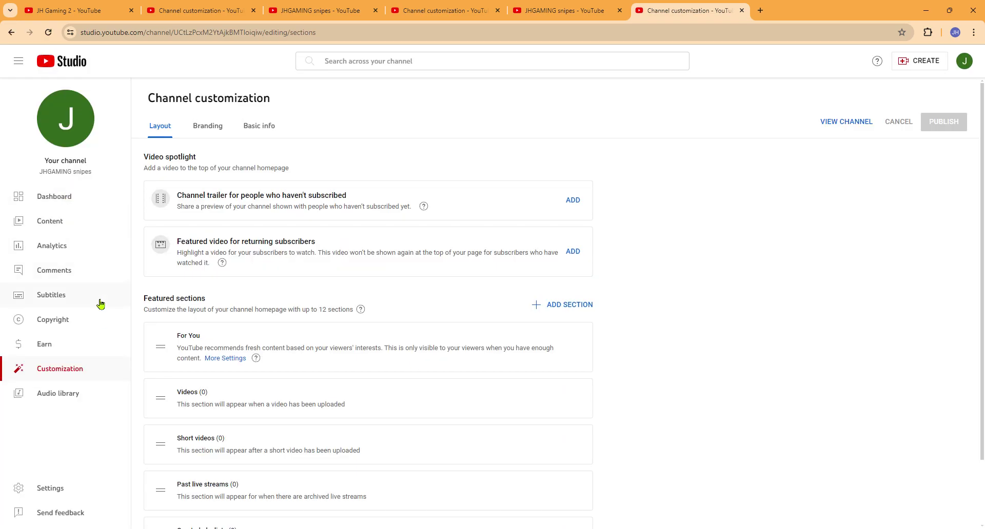
pyautogui.click(81, 207)
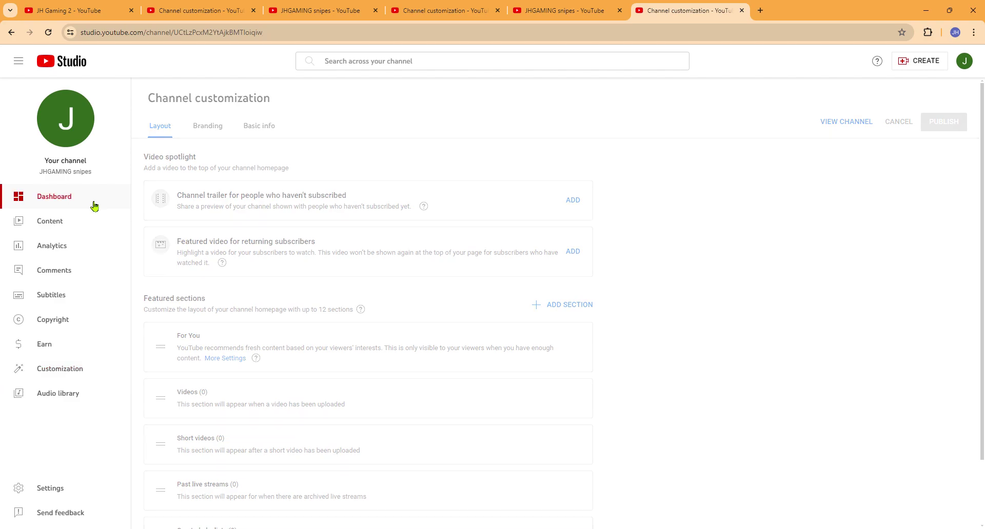
pyautogui.click(75, 243)
pyautogui.click(72, 230)
pyautogui.click(75, 267)
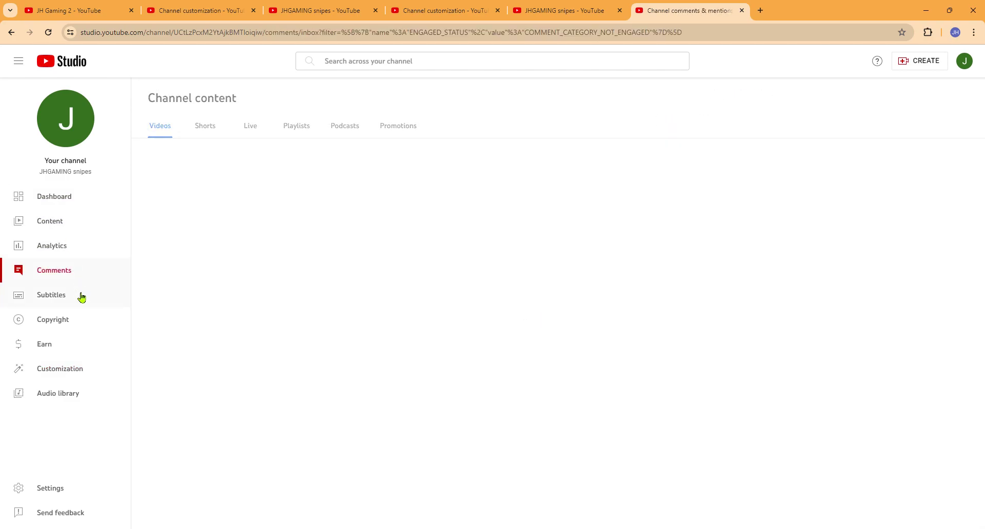
pyautogui.click(81, 300)
pyautogui.click(83, 326)
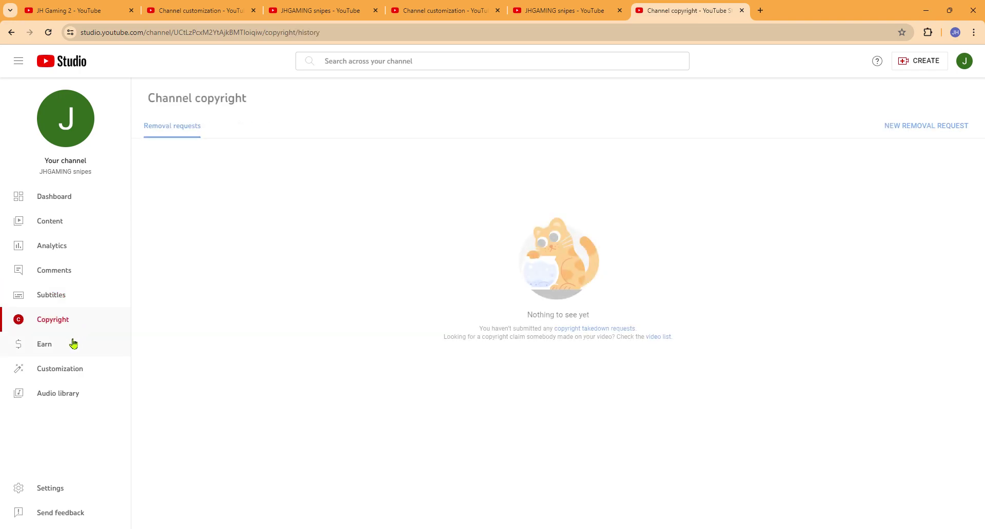
pyautogui.click(71, 344)
pyautogui.click(74, 365)
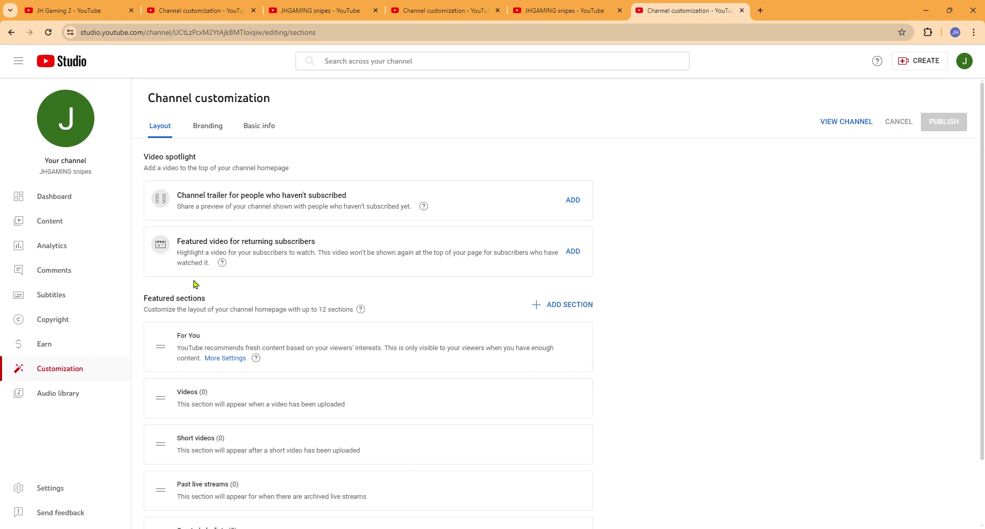
pyautogui.scroll(-2, 195, 281)
# Step: Upload the FLOURISH TIPS & TRIKS bathroom image as the profile picture from the Branding tab
pyautogui.click(258, 98)
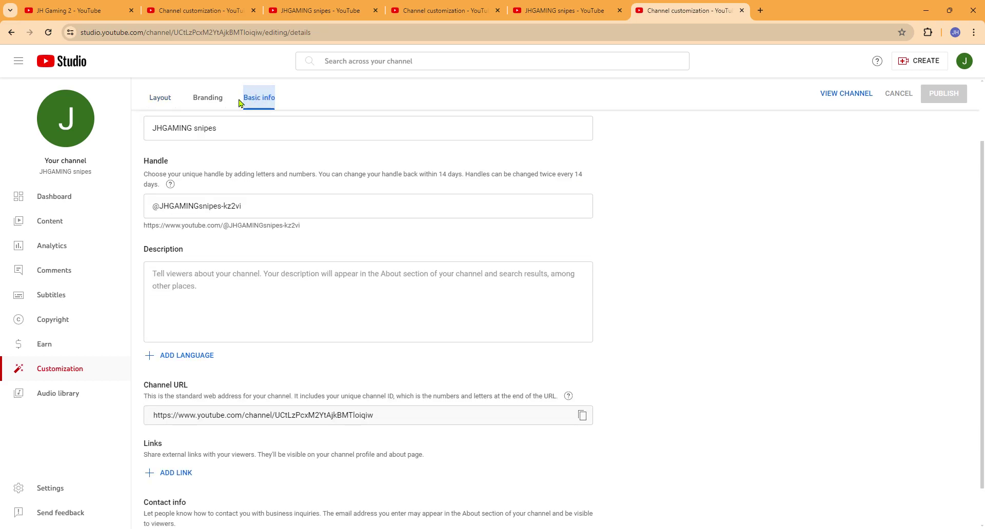
pyautogui.click(204, 97)
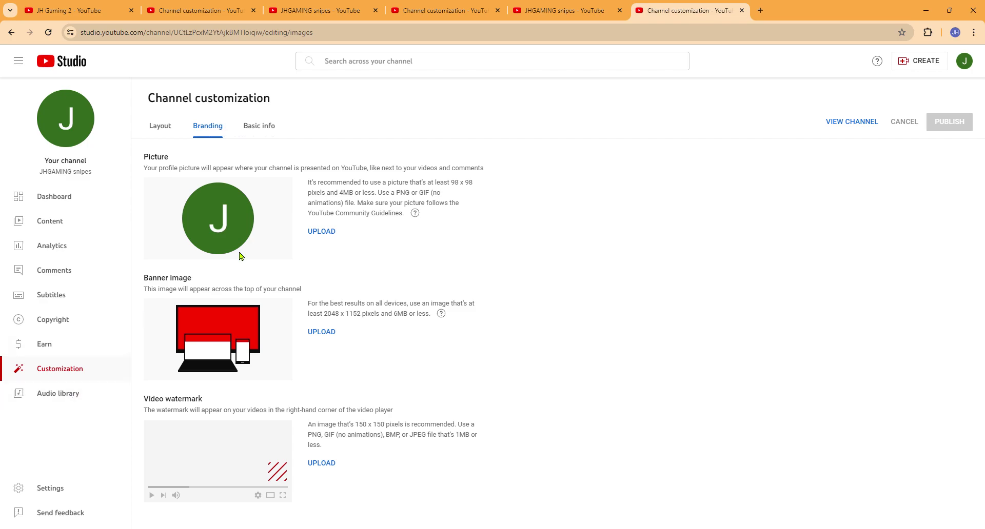
pyautogui.click(333, 233)
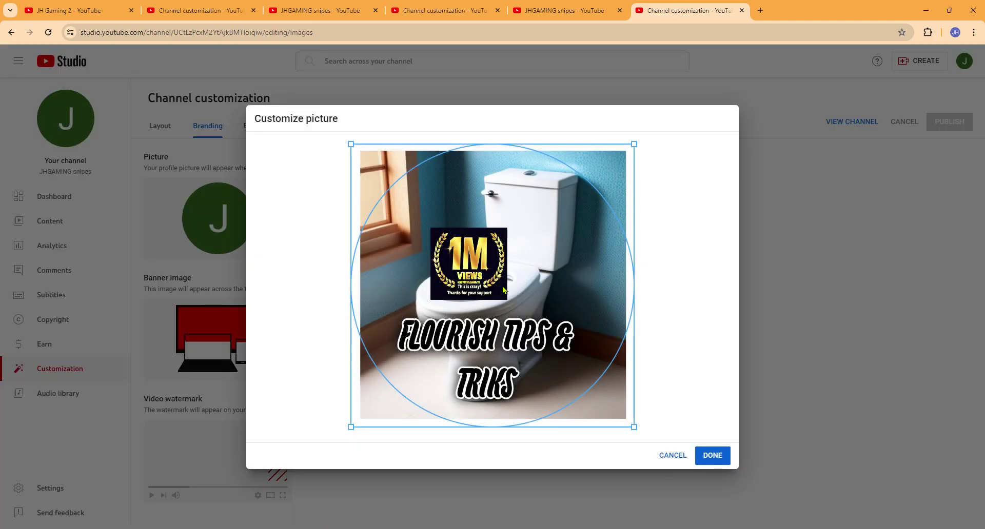
# Step: Swap in the I BECAME KYLE image, cropped to its top, keeping the unsaved change
pyautogui.click(714, 456)
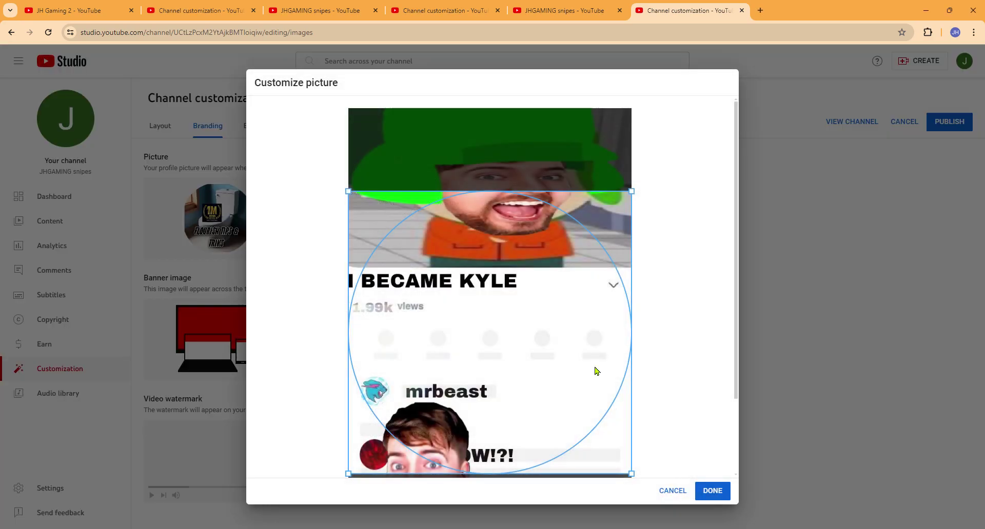
pyautogui.moveTo(596, 370); pyautogui.dragTo(473, 220)
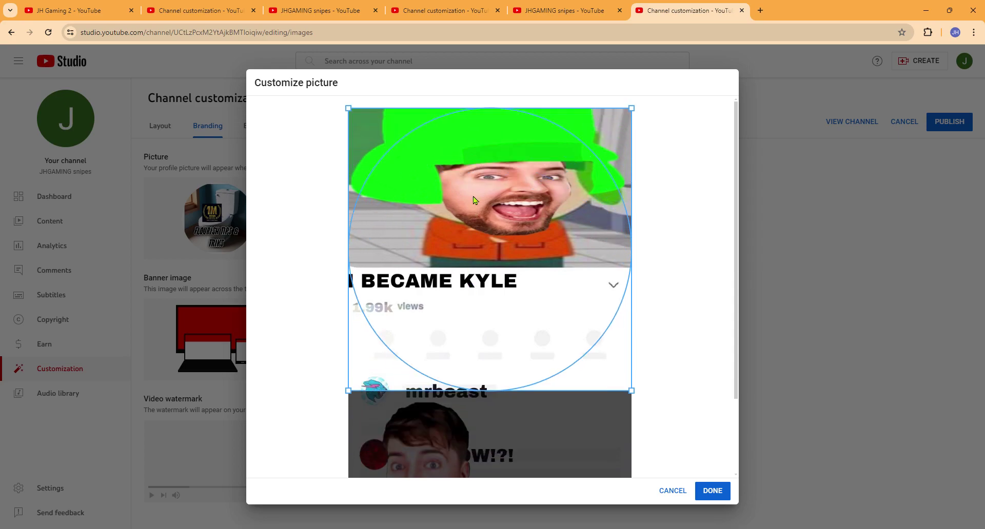
pyautogui.click(720, 494)
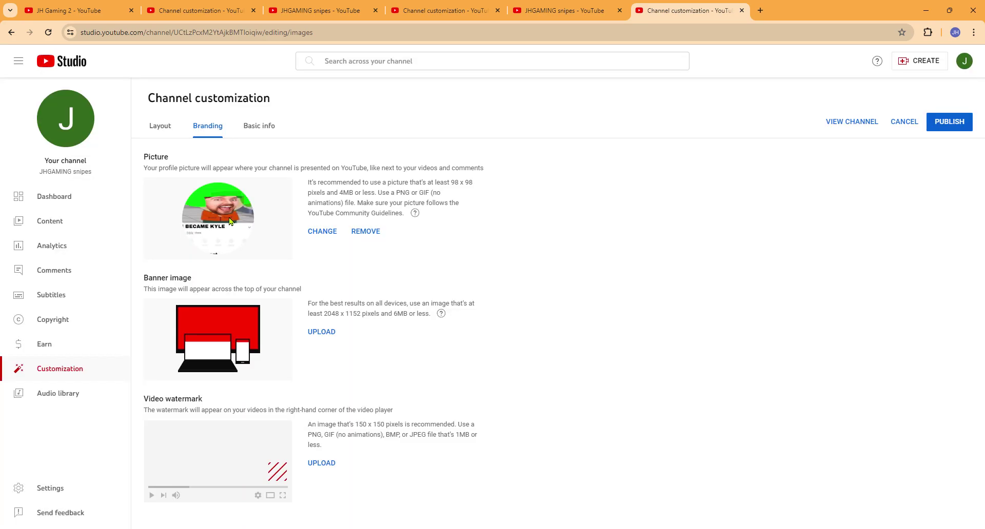
pyautogui.click(115, 198)
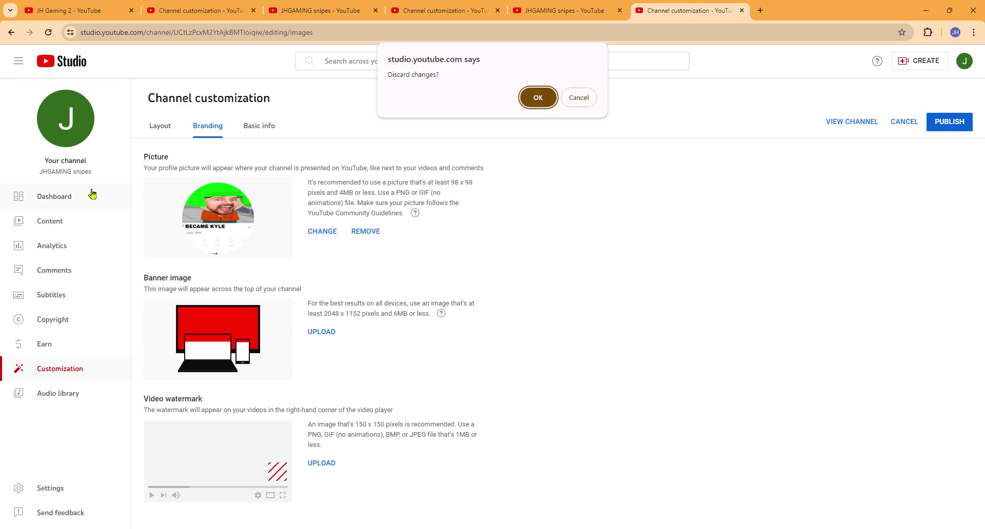
pyautogui.click(588, 100)
# Step: Publish the I BECAME KYLE profile picture change on the Channel customization page
pyautogui.click(929, 123)
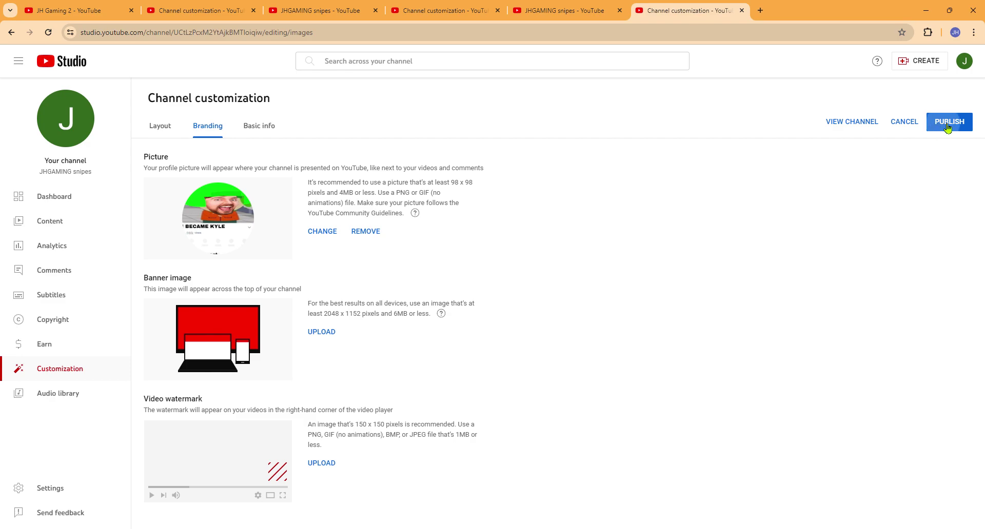